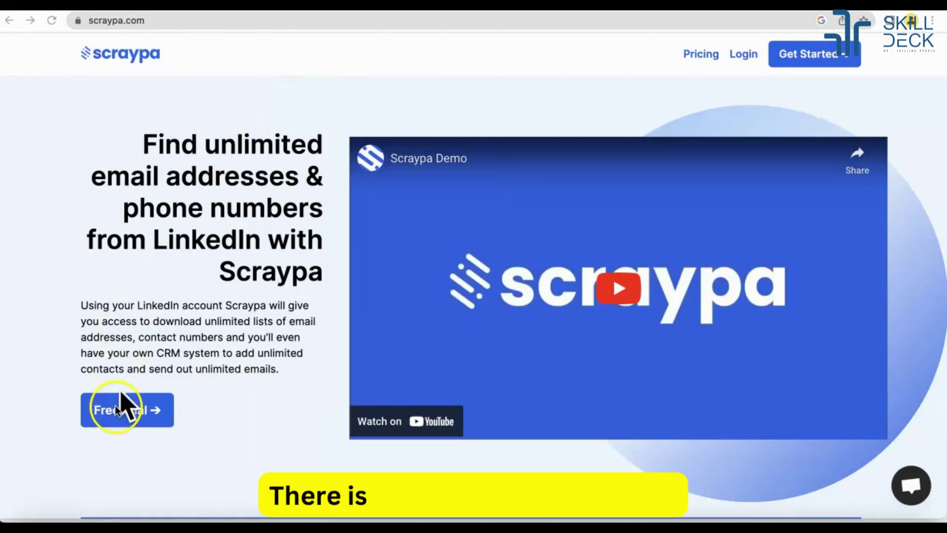
Step: Start the Scraypa free trial sign-up and select the registration email field
click(115, 405)
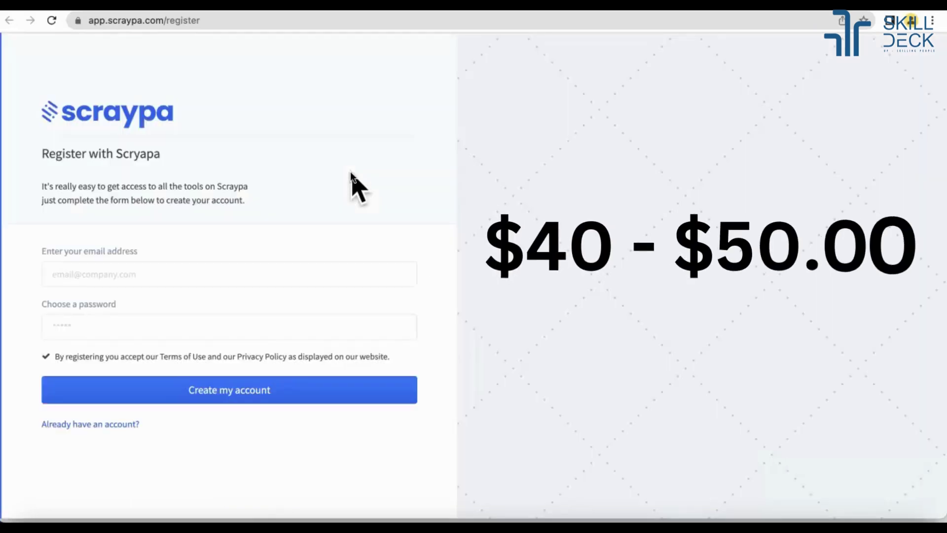
click(269, 276)
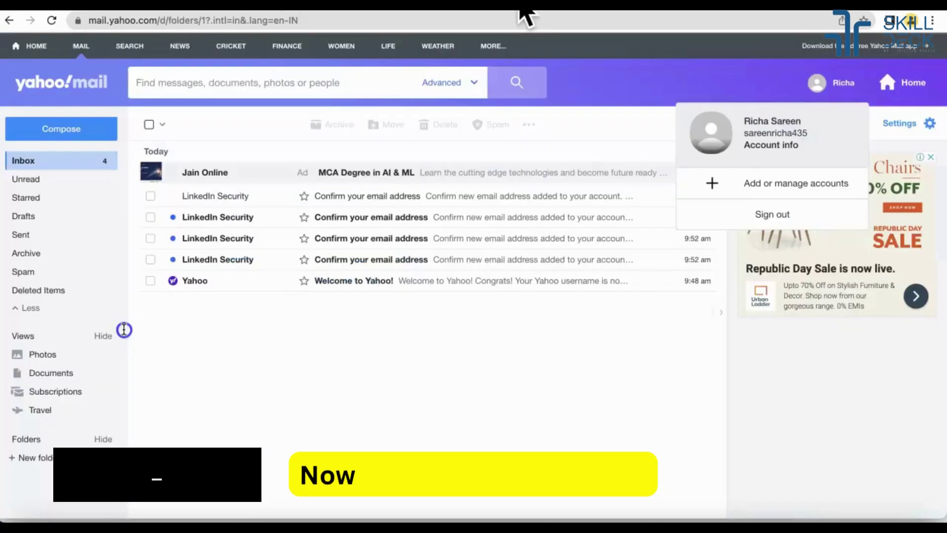
Step: Create the Scraypa trial account to reach the All software dashboard
click(240, 395)
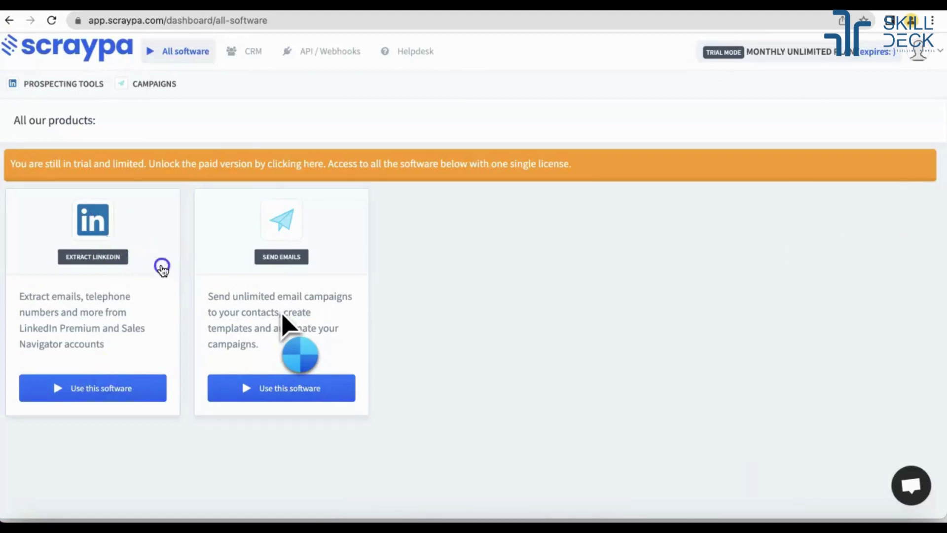
Step: Download the Extract LinkedIn browser extension zip and unzip it into Downloads
click(161, 267)
click(163, 269)
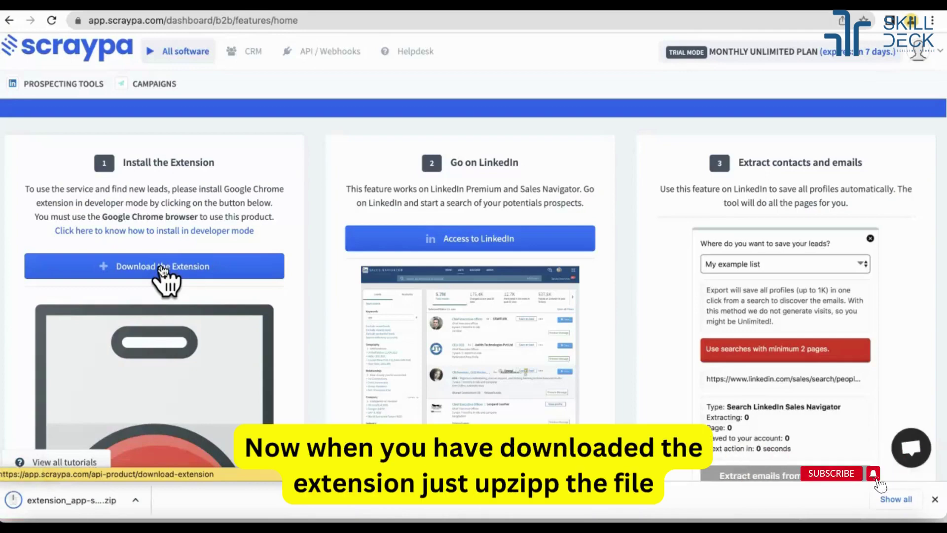
click(98, 500)
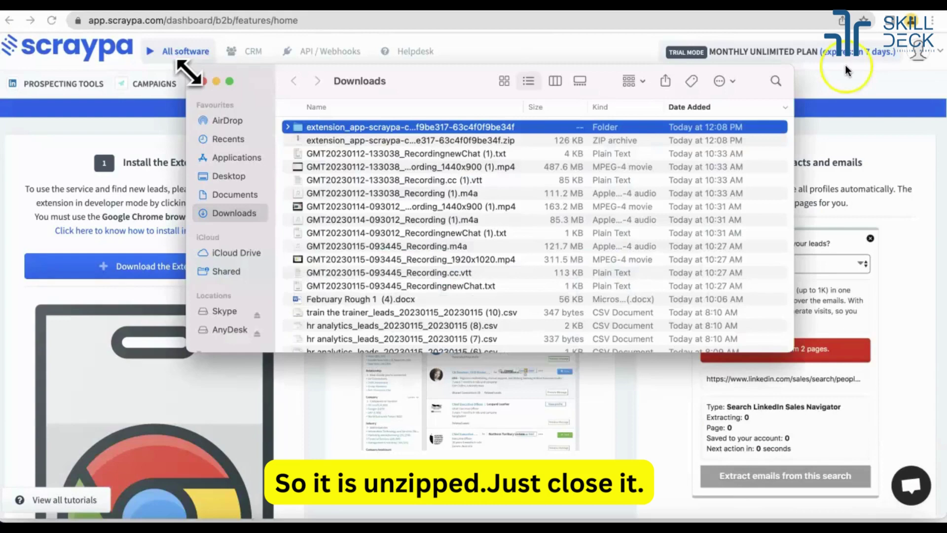
click(202, 80)
click(932, 21)
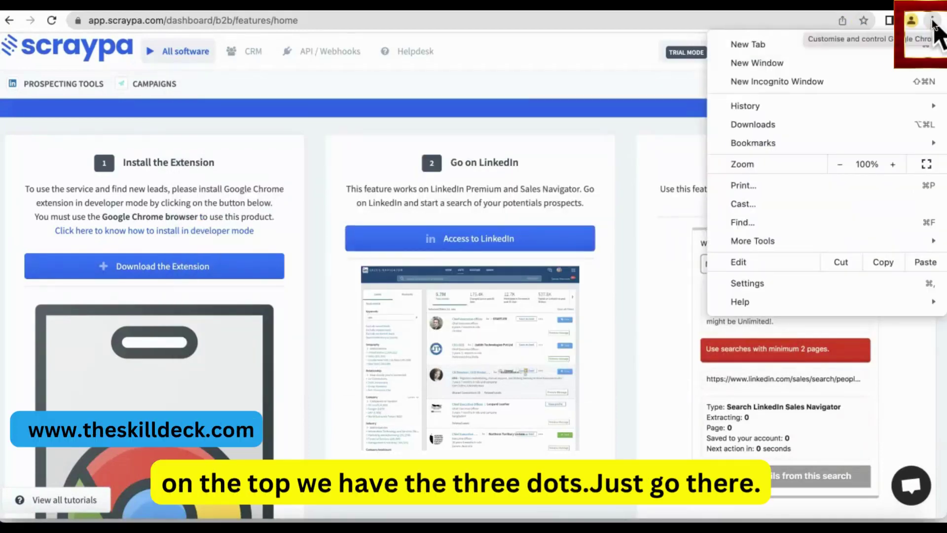
Step: Load the unzipped Scraypa folder as an unpacked Chrome extension in developer mode and pin it
click(754, 239)
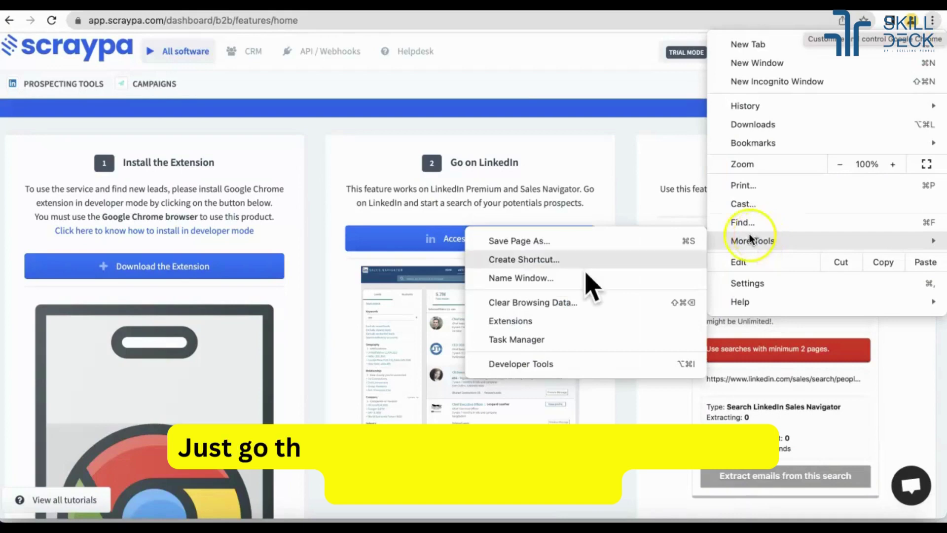
click(562, 321)
click(333, 40)
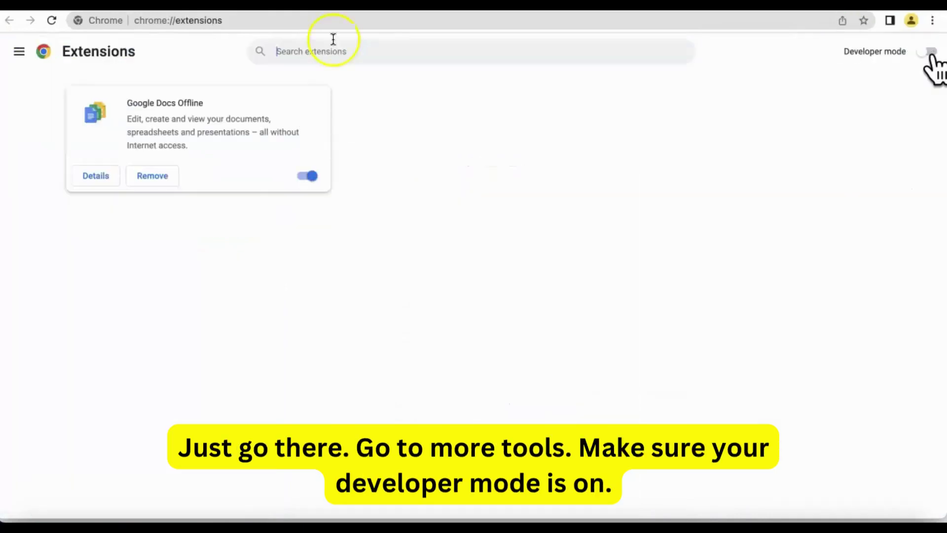
click(930, 51)
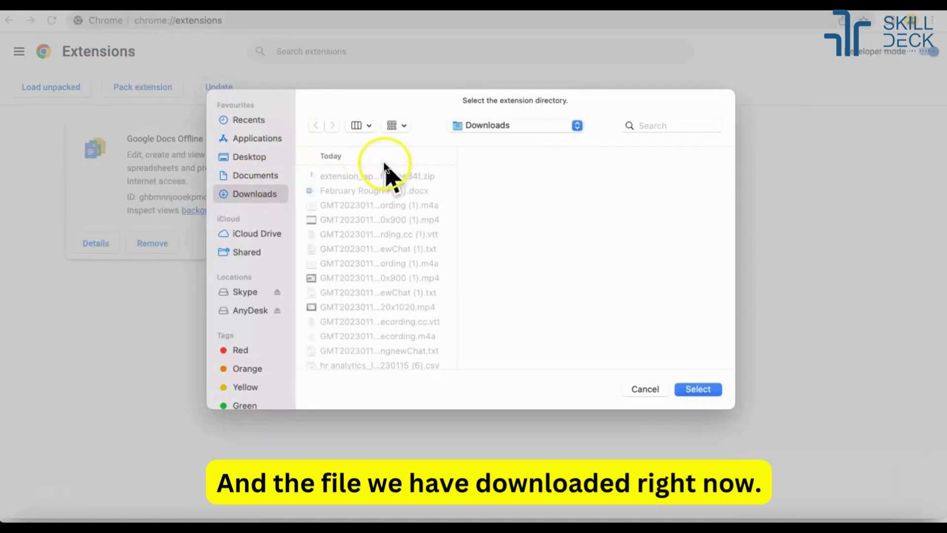
click(353, 176)
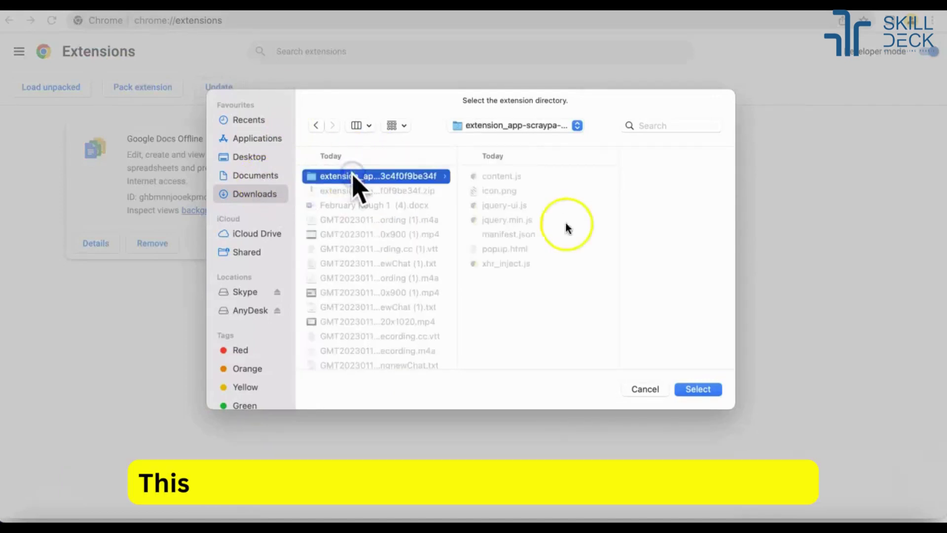
click(691, 388)
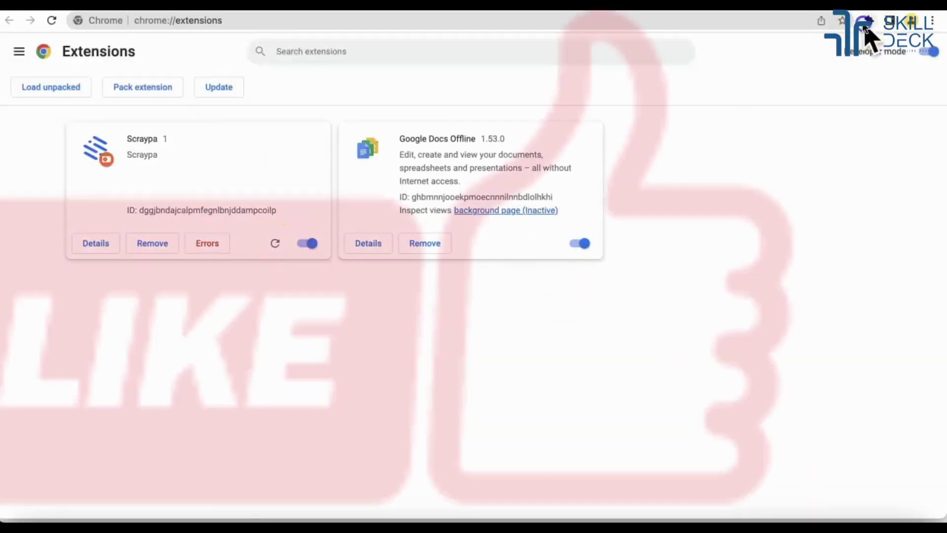
click(867, 26)
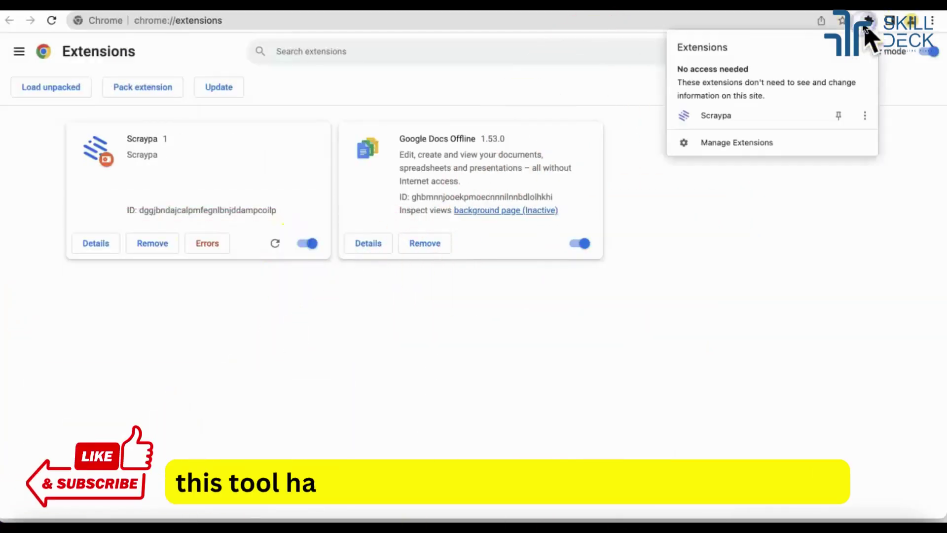
click(737, 115)
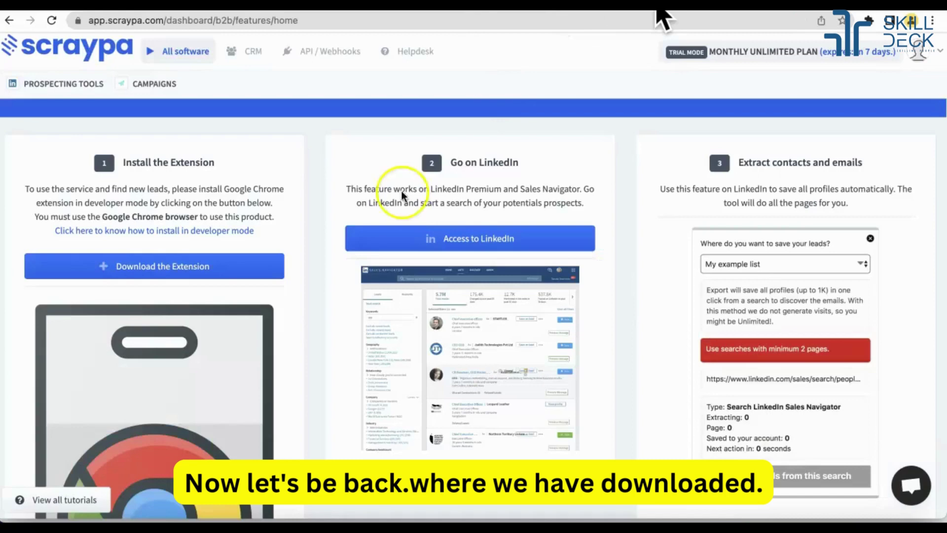
Step: Go from the setup page to the LinkedIn feed, dismissing the search suggestions
click(463, 240)
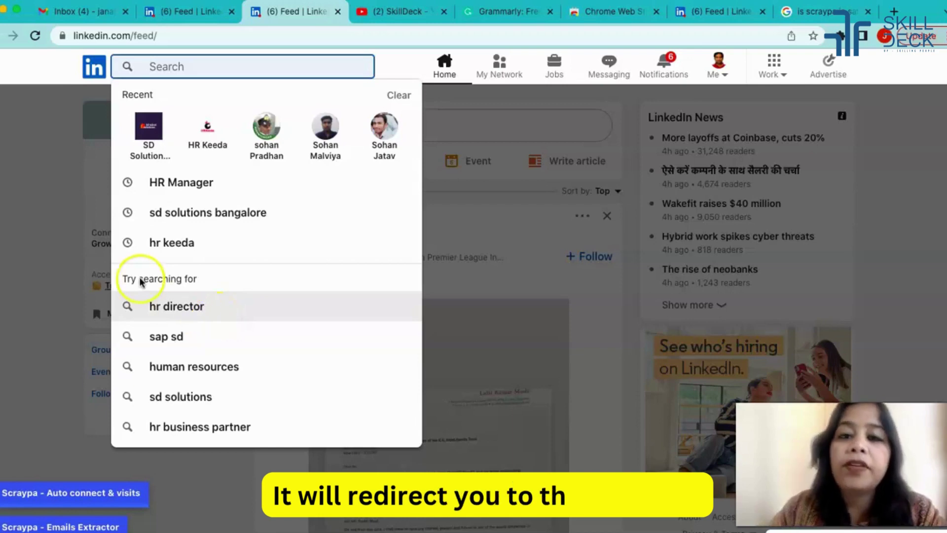
click(58, 337)
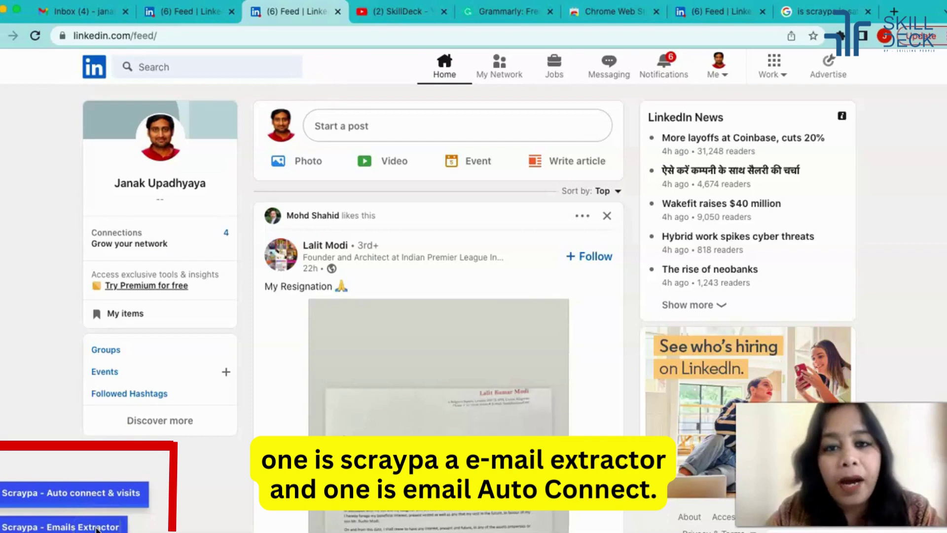
Step: Open the Scraypa Emails Extractor panel and run a People search for HR Manager
click(83, 526)
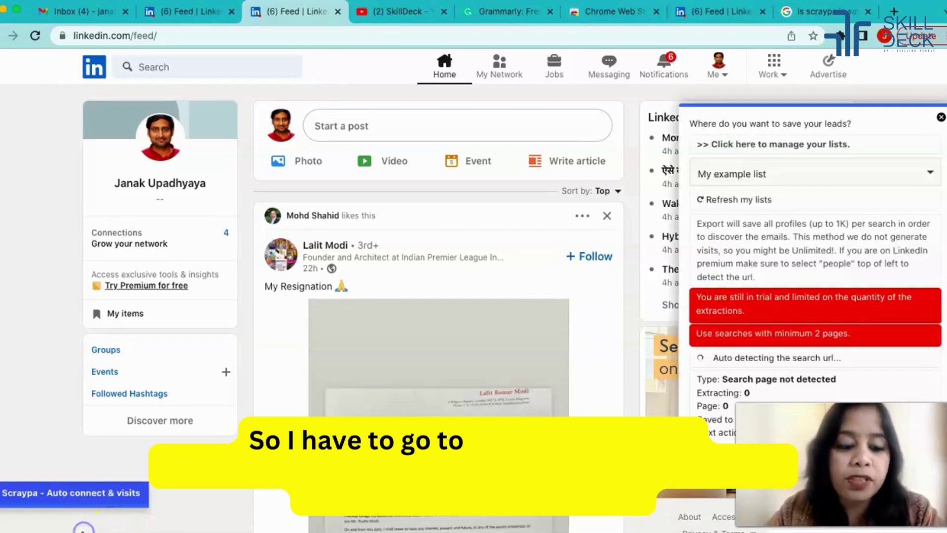
click(237, 64)
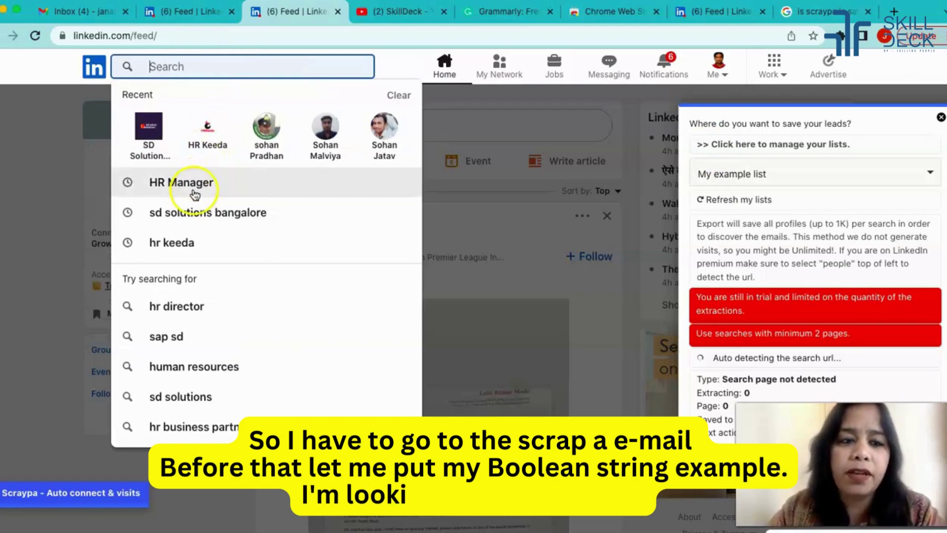
click(195, 195)
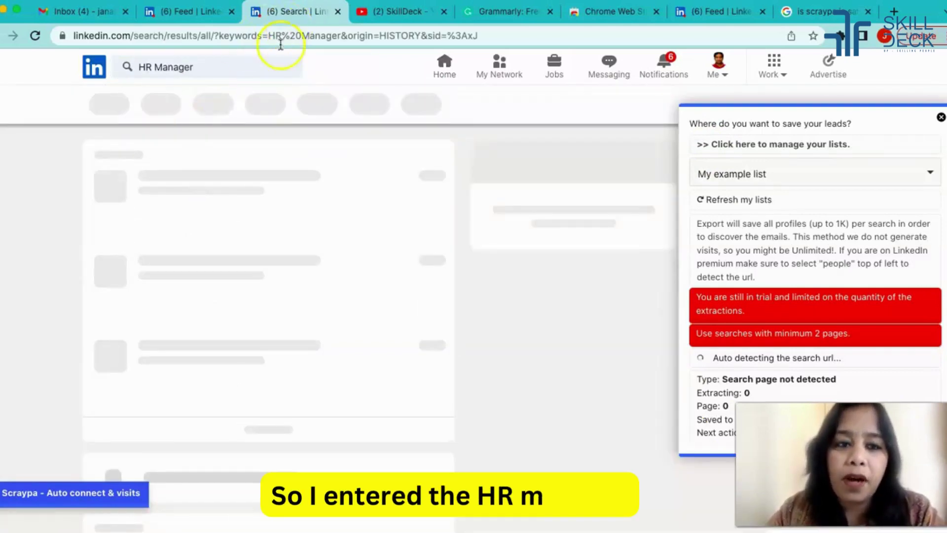
click(110, 104)
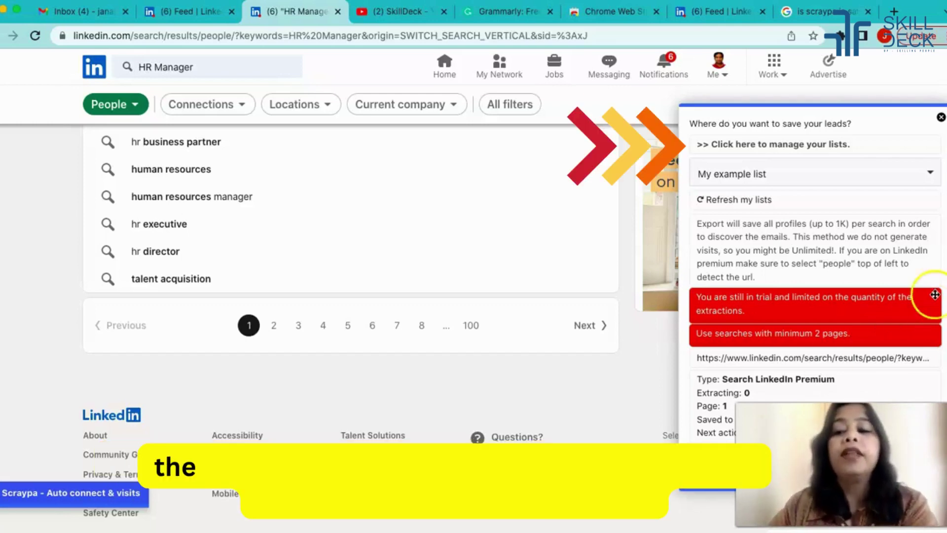
Step: Extract emails from the HR Manager search and open My example list (98 of 148 emails)
click(767, 146)
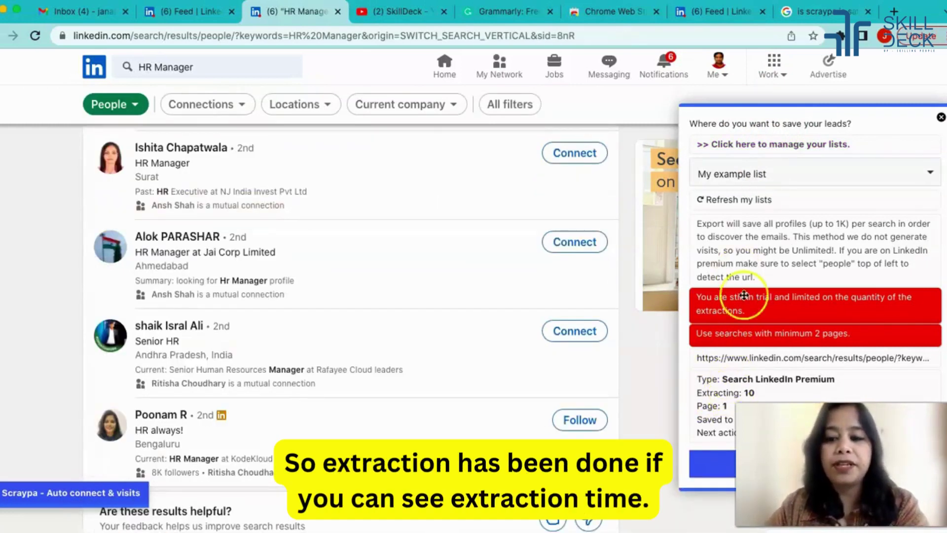
click(769, 144)
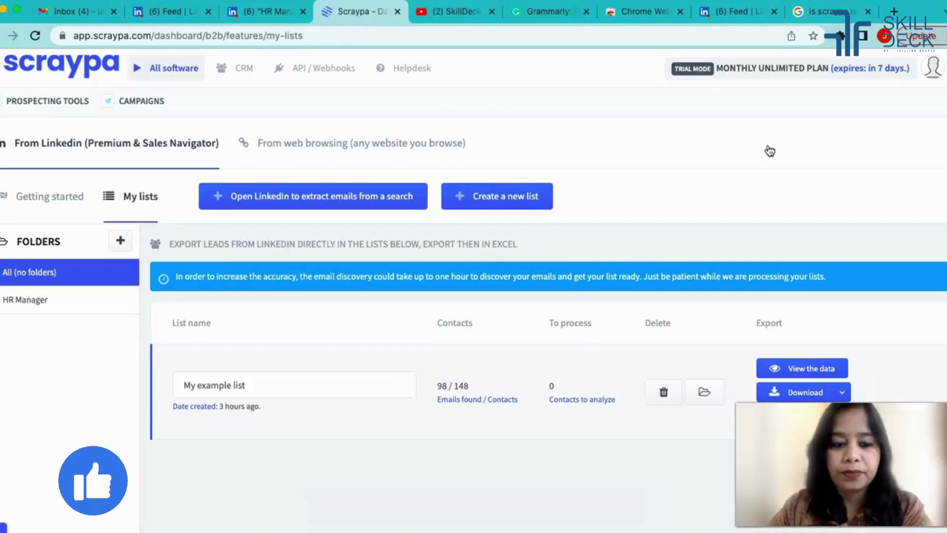
Step: Review My example list's emails and phone numbers, then export the view to Excel
click(805, 368)
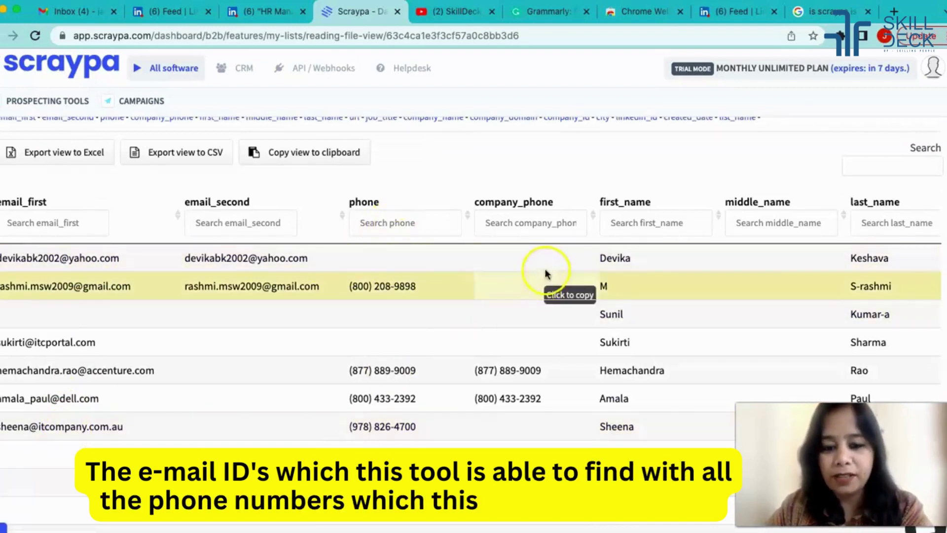
scroll(562, 427, down, 12)
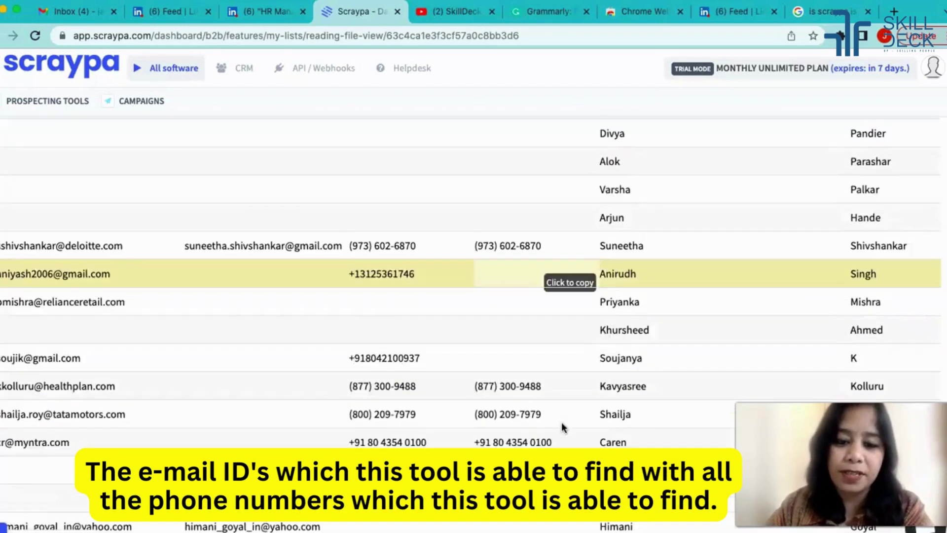
scroll(567, 429, up, 12)
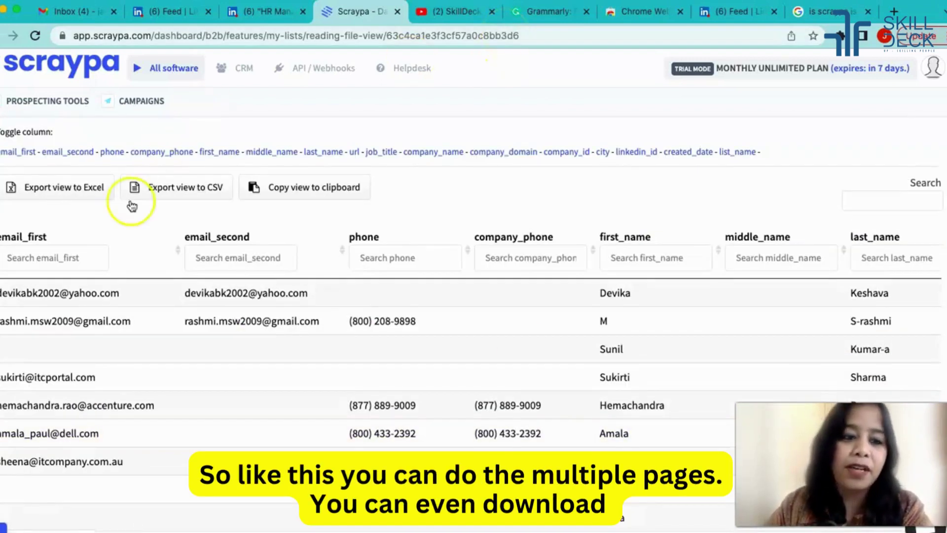
click(68, 192)
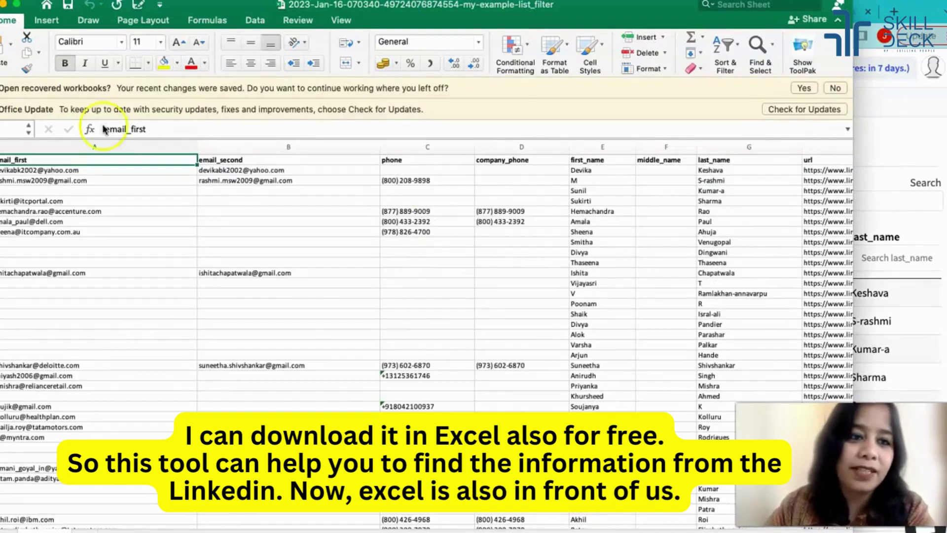
Step: Scroll across the Excel sheet to check the emails, phones, names, LinkedIn URLs and job titles
scroll(152, 194, down, 1)
scroll(153, 195, right, 10)
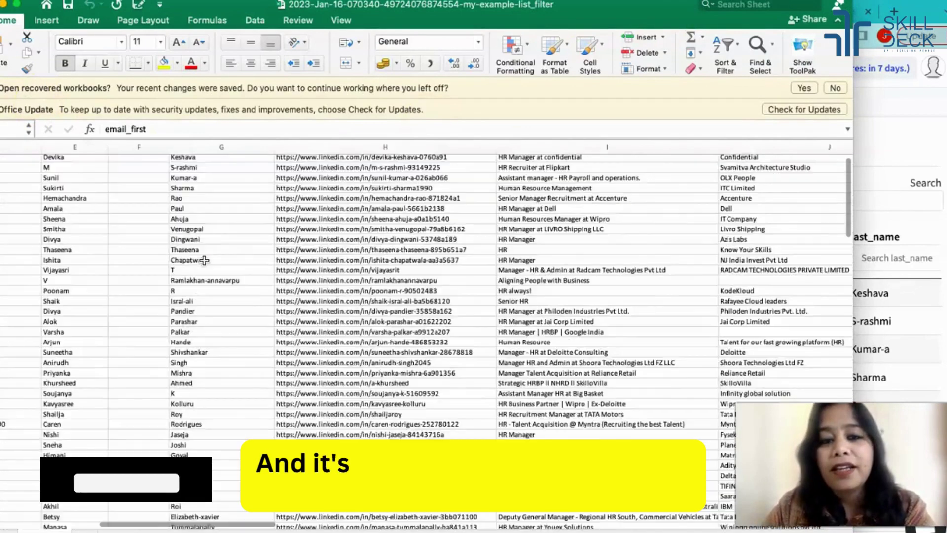
scroll(78, 199, left, 10)
scroll(78, 199, right, 1)
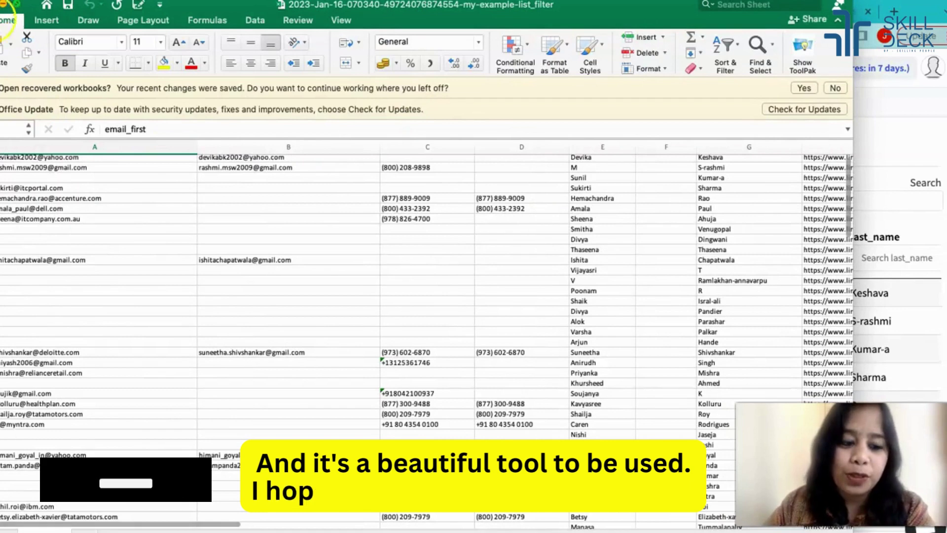